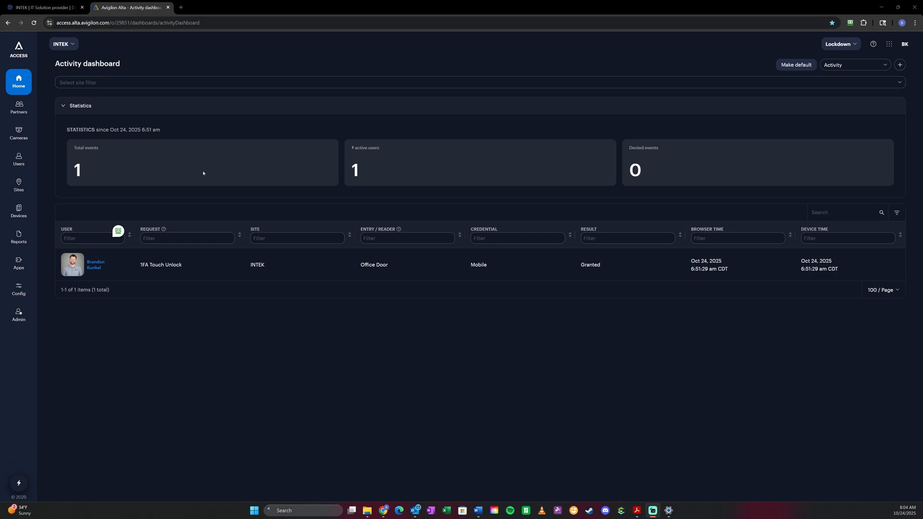
- Create a new entry schedule named "Demo"
mouse_move(15, 189)
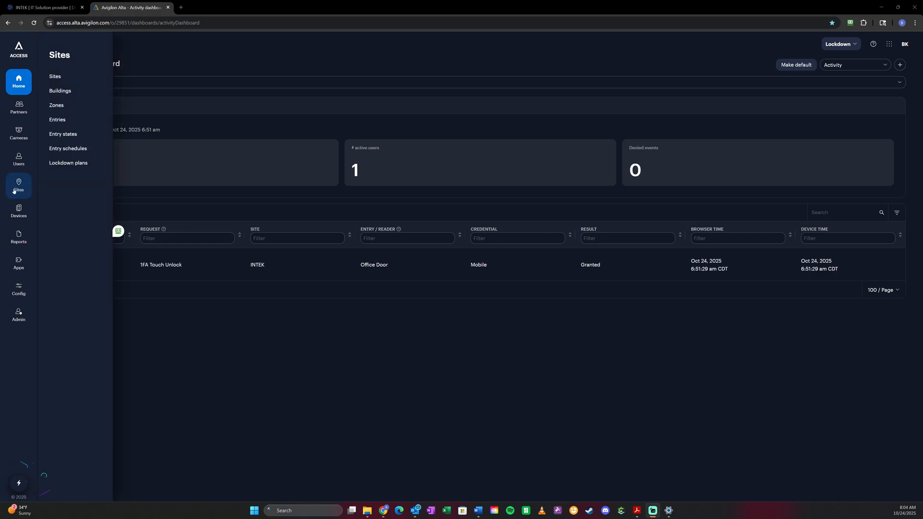
left_click(67, 149)
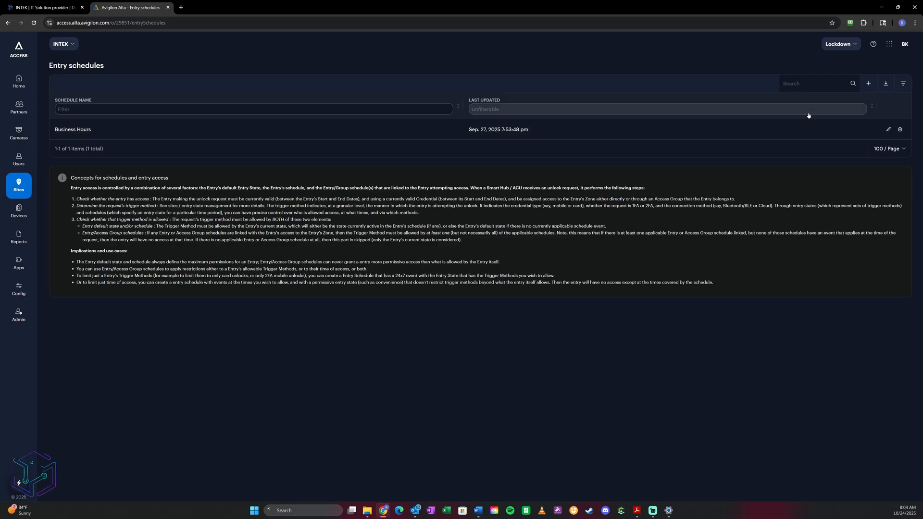
left_click(868, 83)
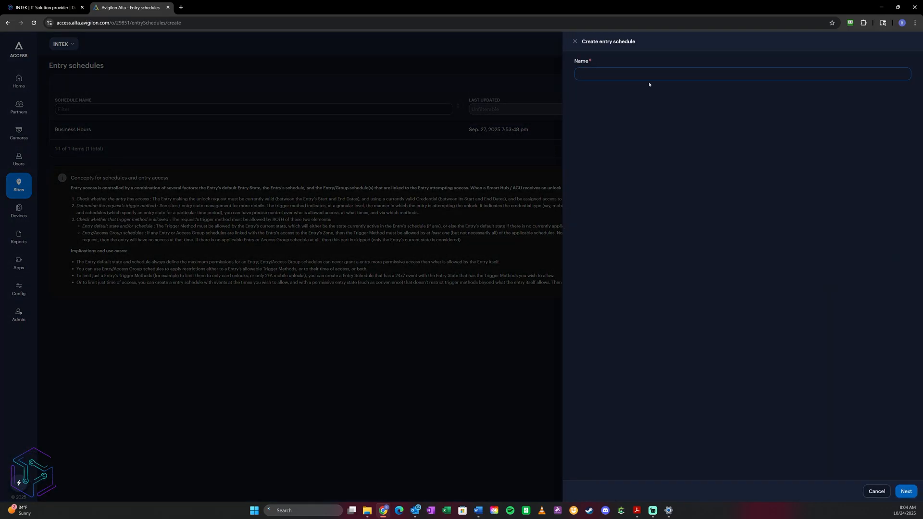
type("Deomo")
key("BackSpace")
key("BackSpace")
key("BackSpace")
type("mo")
left_click(907, 488)
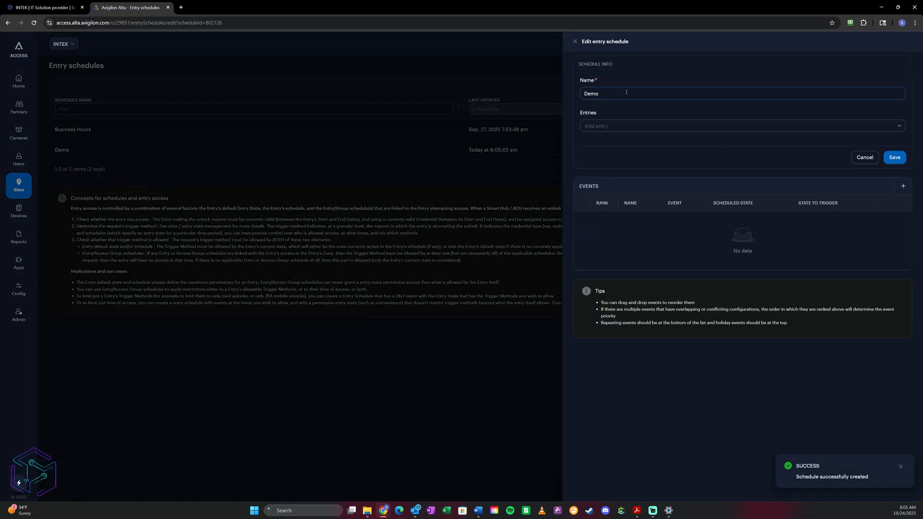
- Assign only the Office Door entry to the Demo schedule
left_click(621, 124)
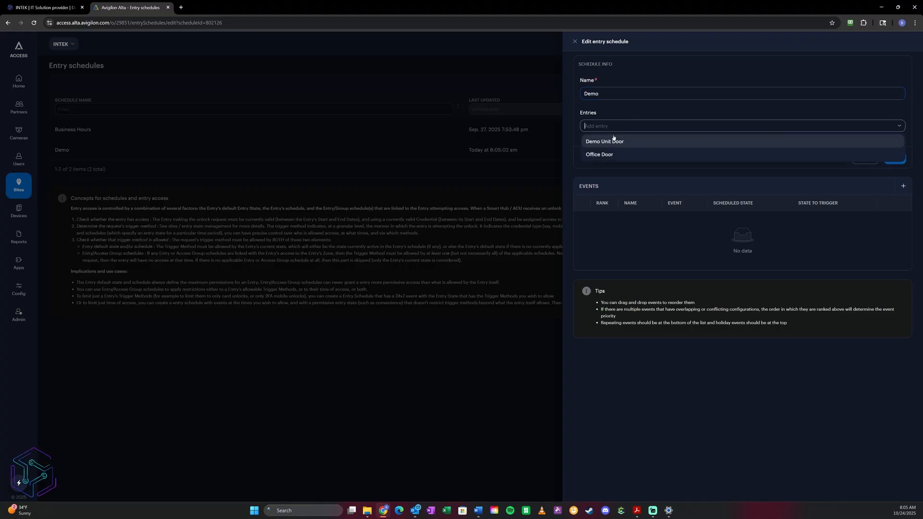
left_click(613, 145)
left_click(610, 155)
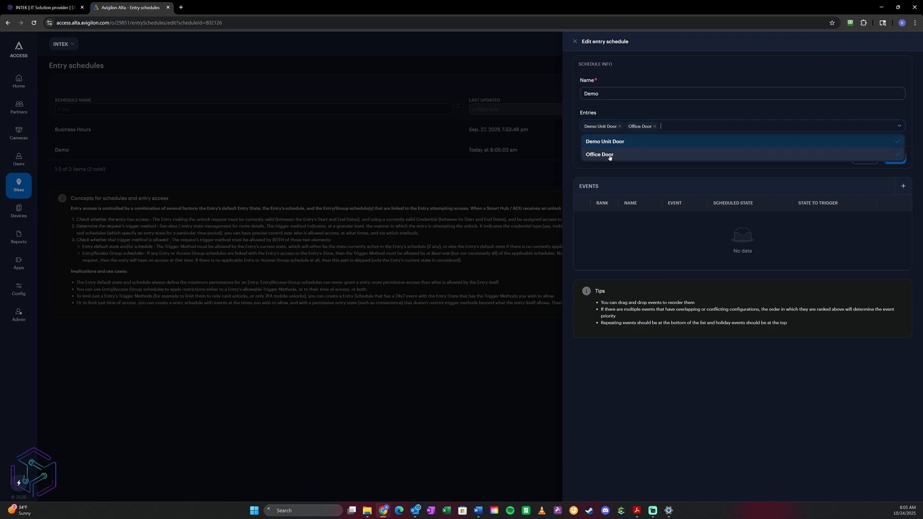
left_click(620, 127)
left_click(628, 113)
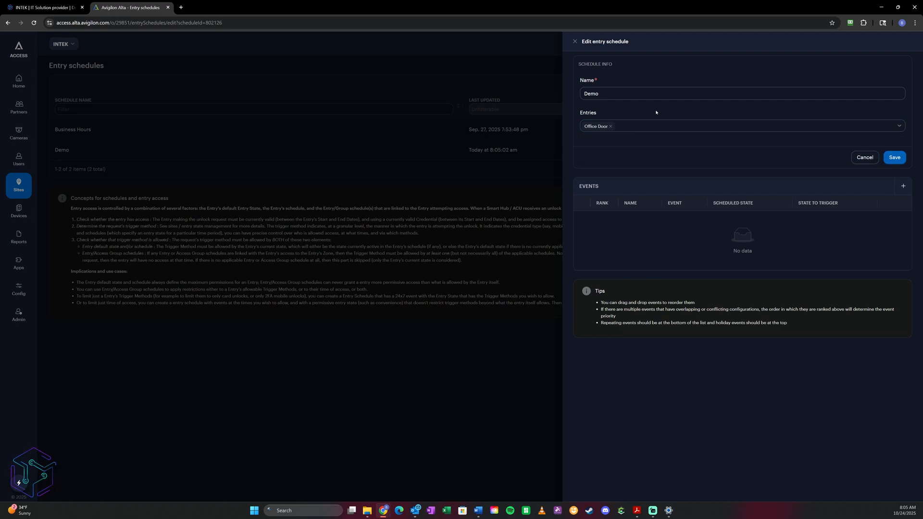
- Add a weekly repeating event named "Normal Hours" to the Demo schedule, with Friday excluded so it runs Monday through Thursday
left_click(904, 187)
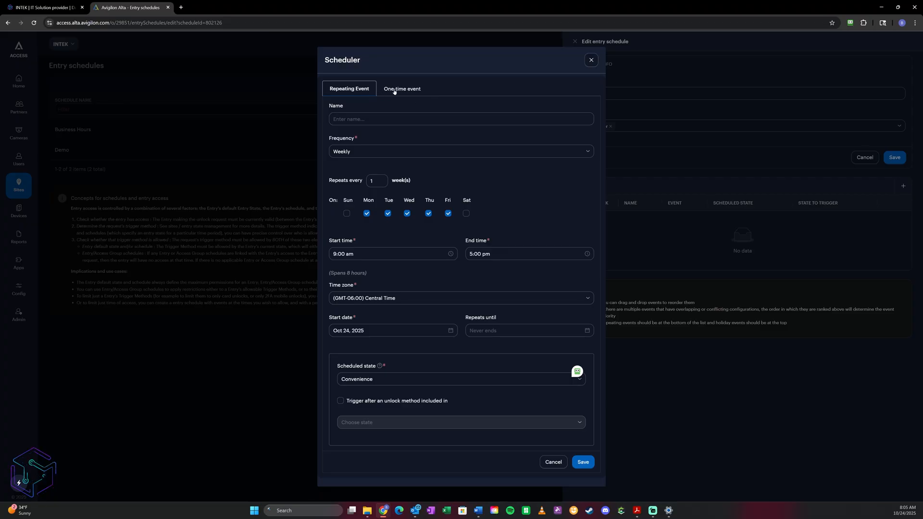
left_click(348, 119)
type("N")
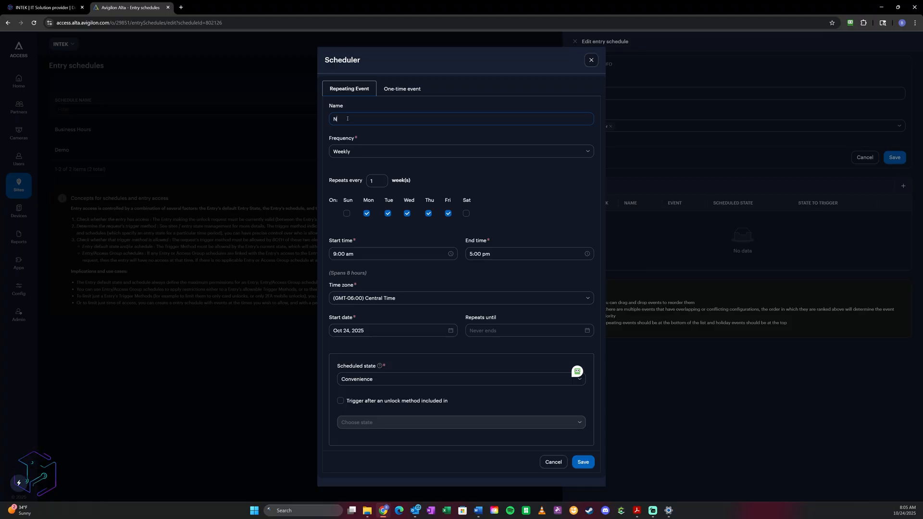
type("ormal Hour")
left_click(449, 215)
left_click(449, 214)
left_click(449, 214)
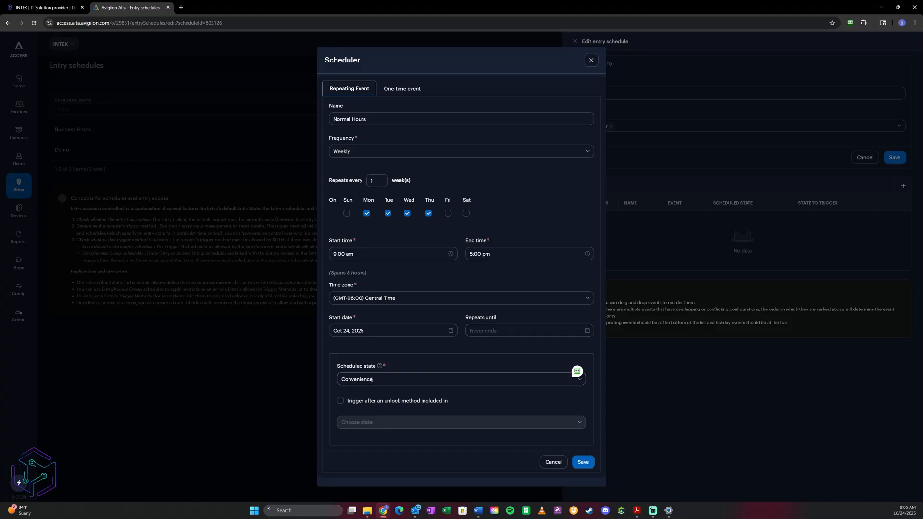
- Set the Normal Hours event's scheduled state to Unlocked, and save the event and the Demo schedule
left_click(391, 378)
scroll(380, 433, "down", 1)
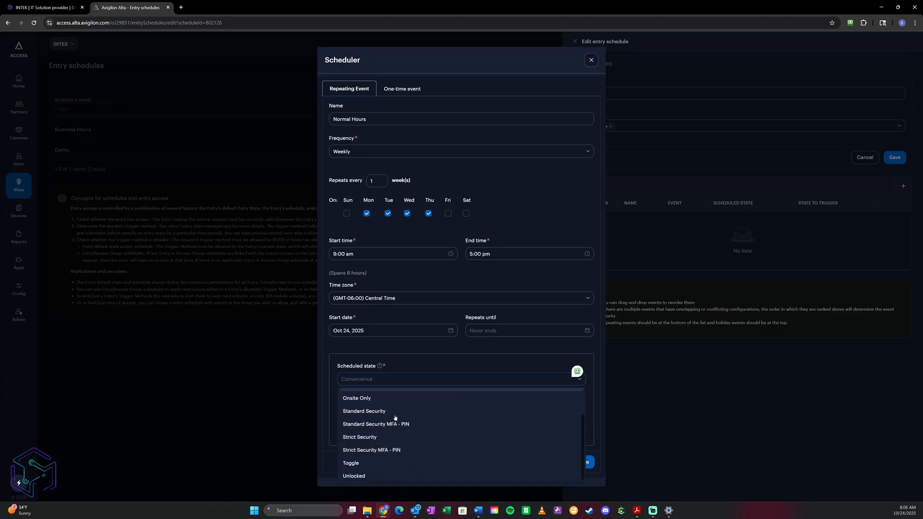
left_click(368, 474)
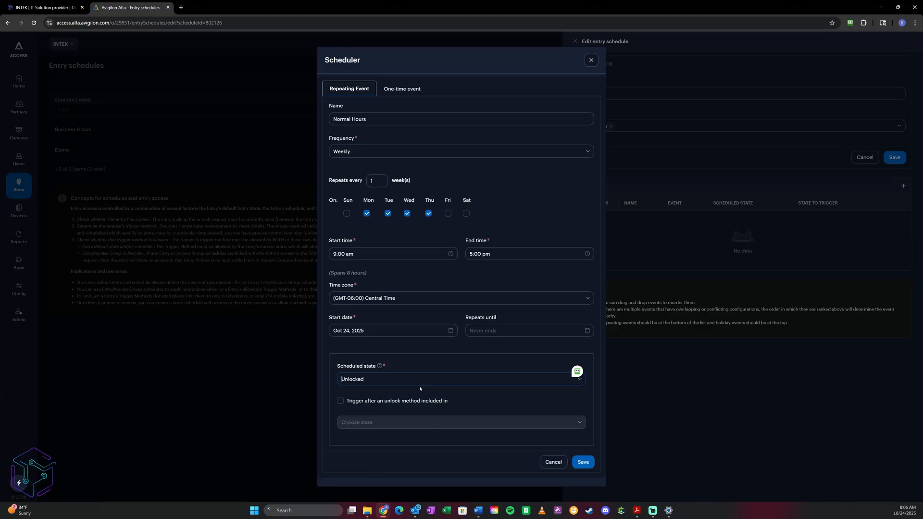
left_click(583, 462)
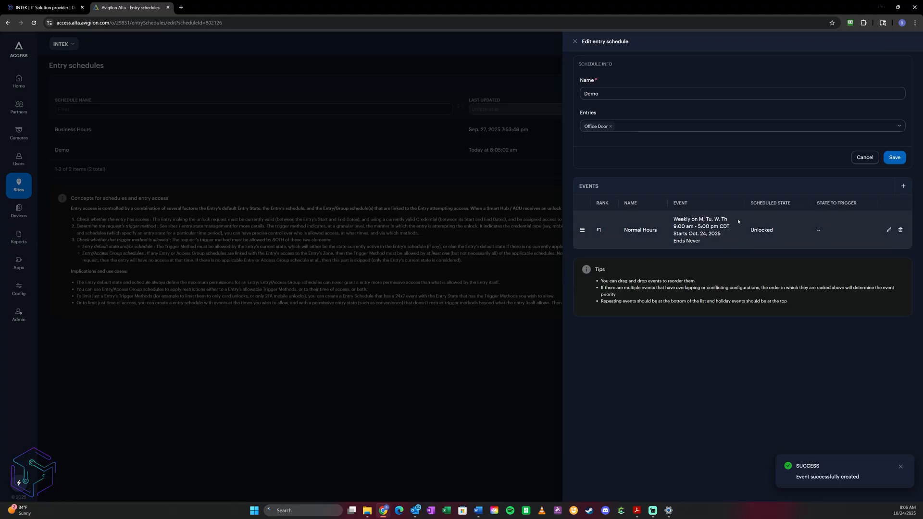
left_click(896, 158)
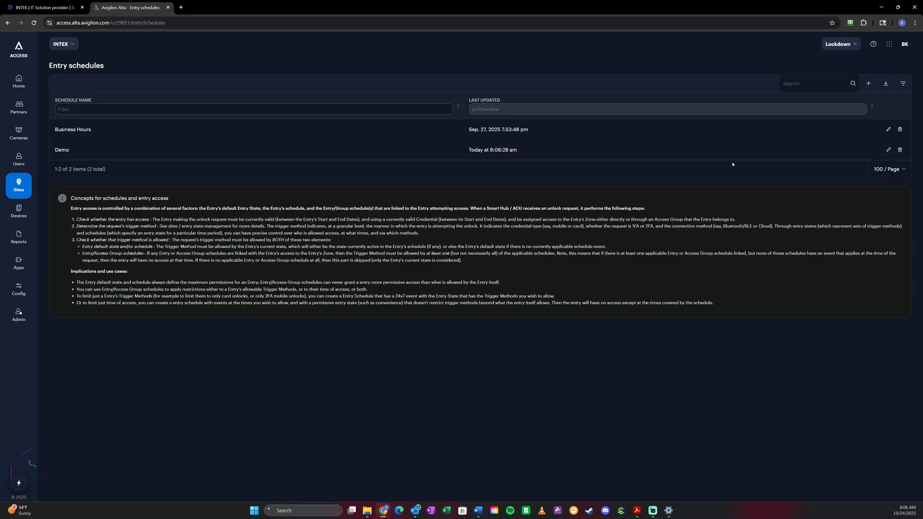
- Reopen the Demo schedule for editing and start a one-time event named "Work Party"
left_click(889, 150)
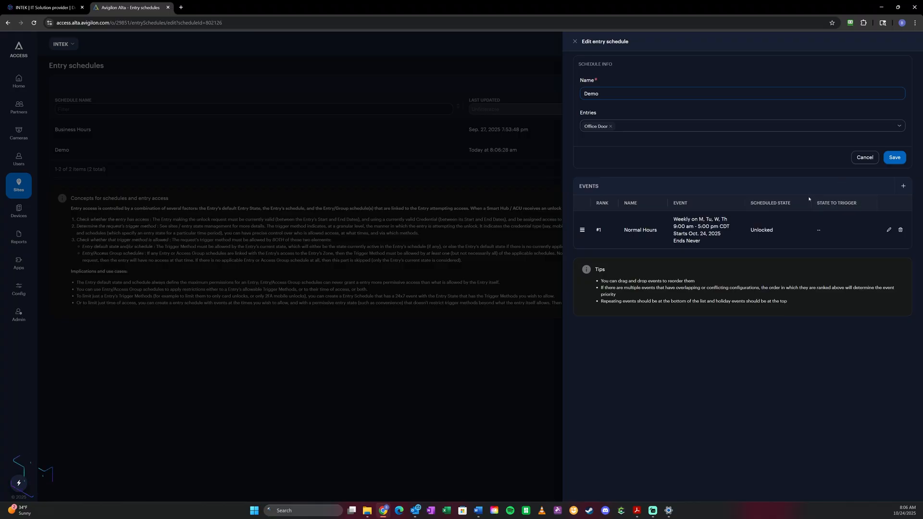
left_click(904, 187)
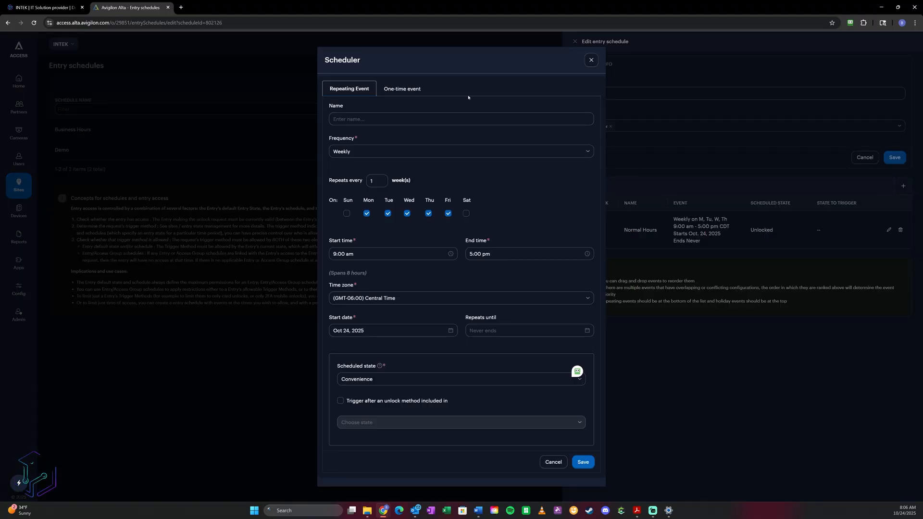
left_click(414, 90)
left_click(359, 179)
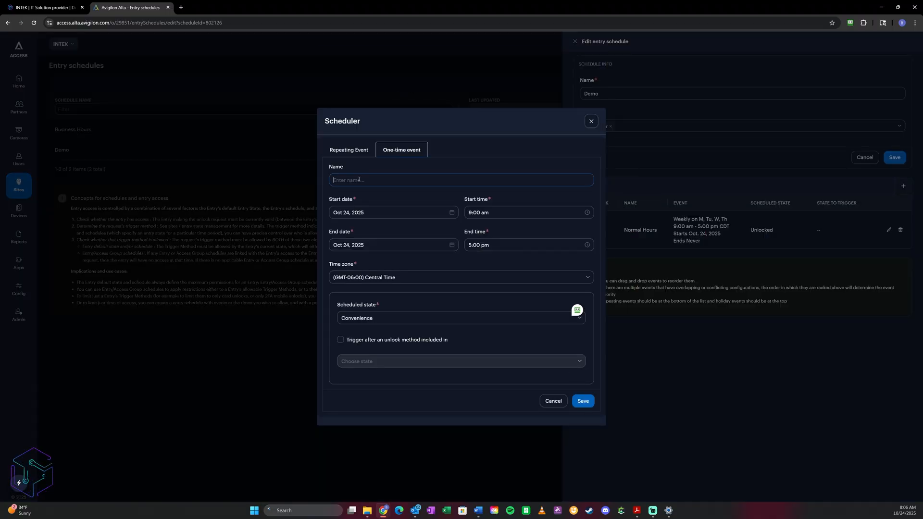
type("Work Party")
- Set both the start and end date of the Work Party event to Oct 27, 2025, and save the event
left_click(389, 212)
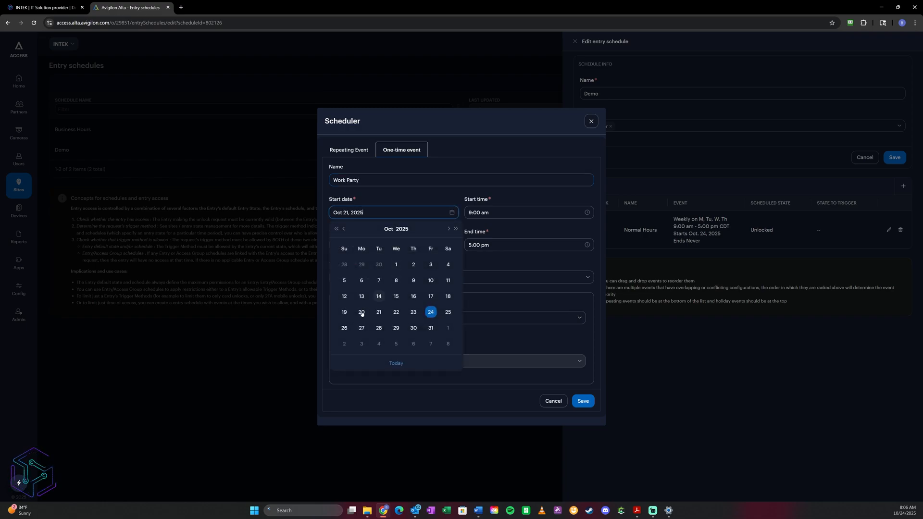
left_click(361, 328)
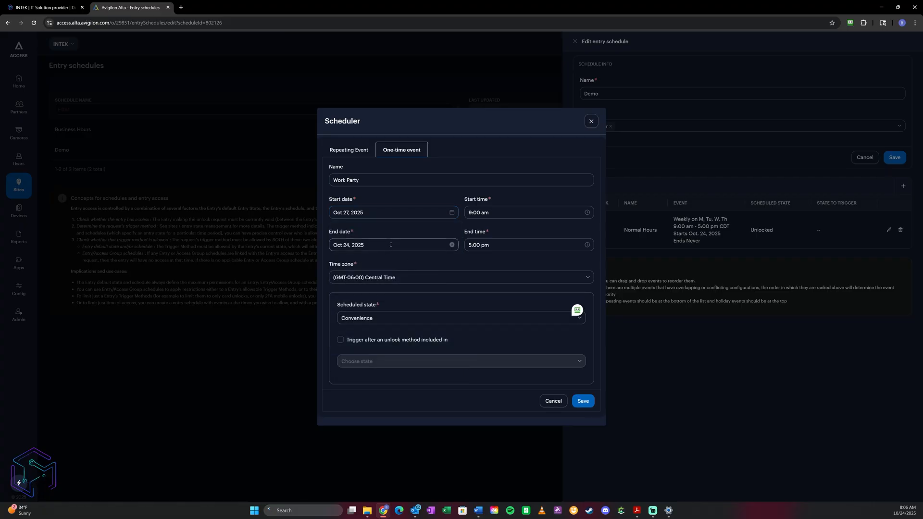
left_click(390, 245)
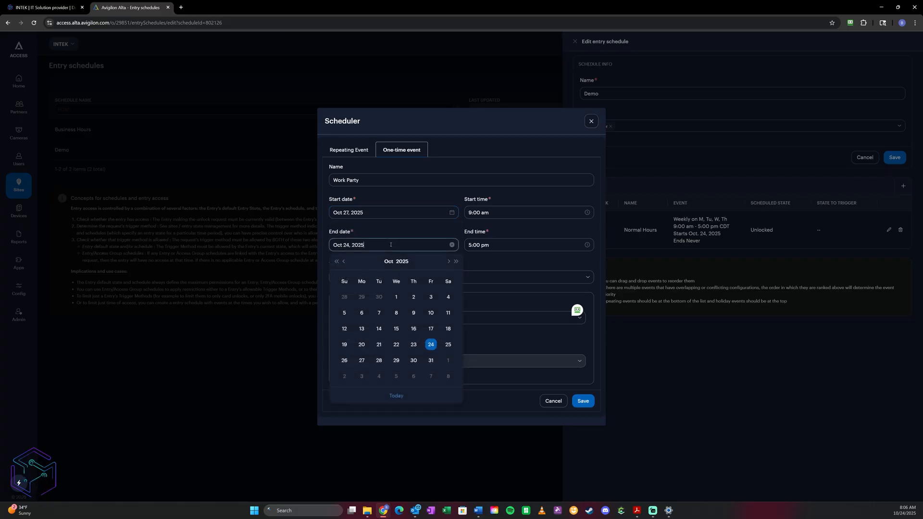
left_click(362, 360)
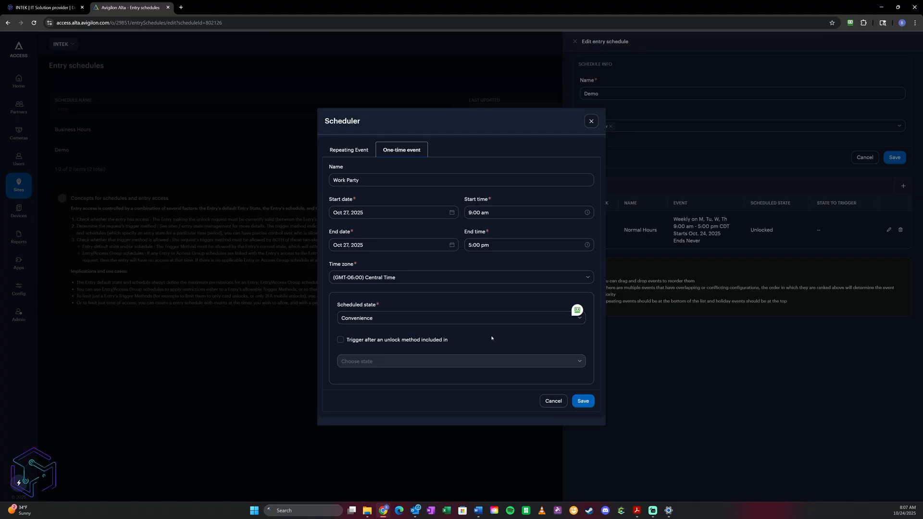
left_click(587, 403)
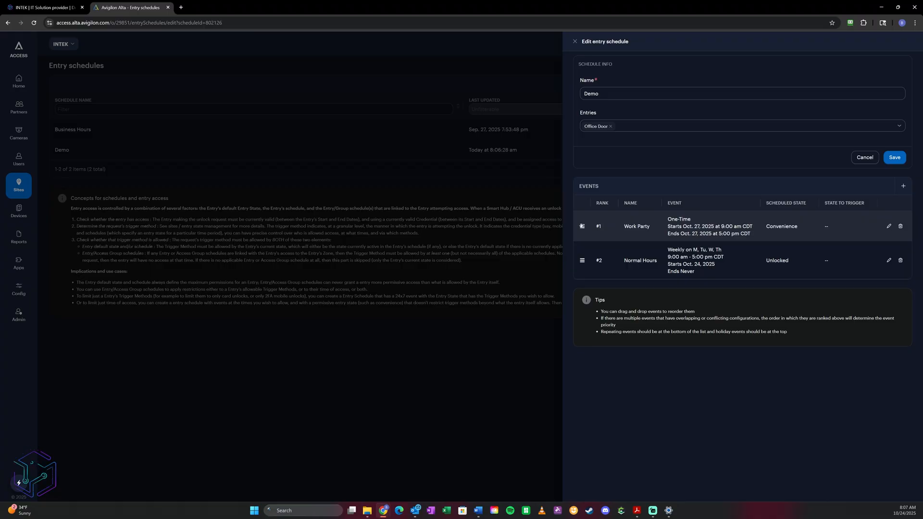
- Rank the Work Party event below Normal Hours and save the Demo schedule
left_click_drag(581, 226, 584, 264)
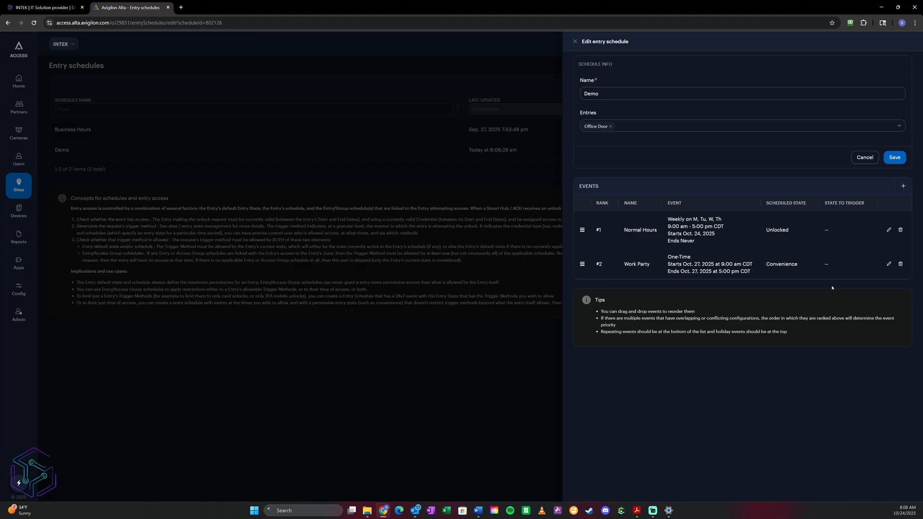
left_click(896, 157)
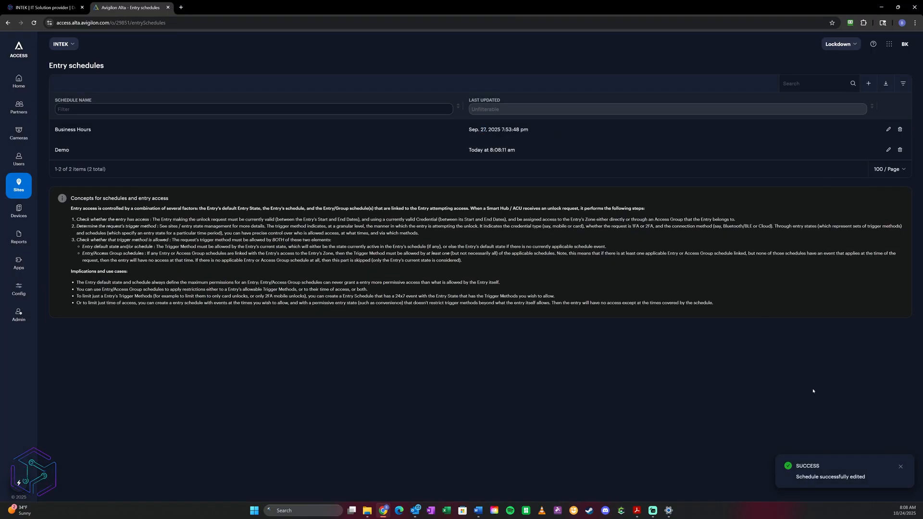